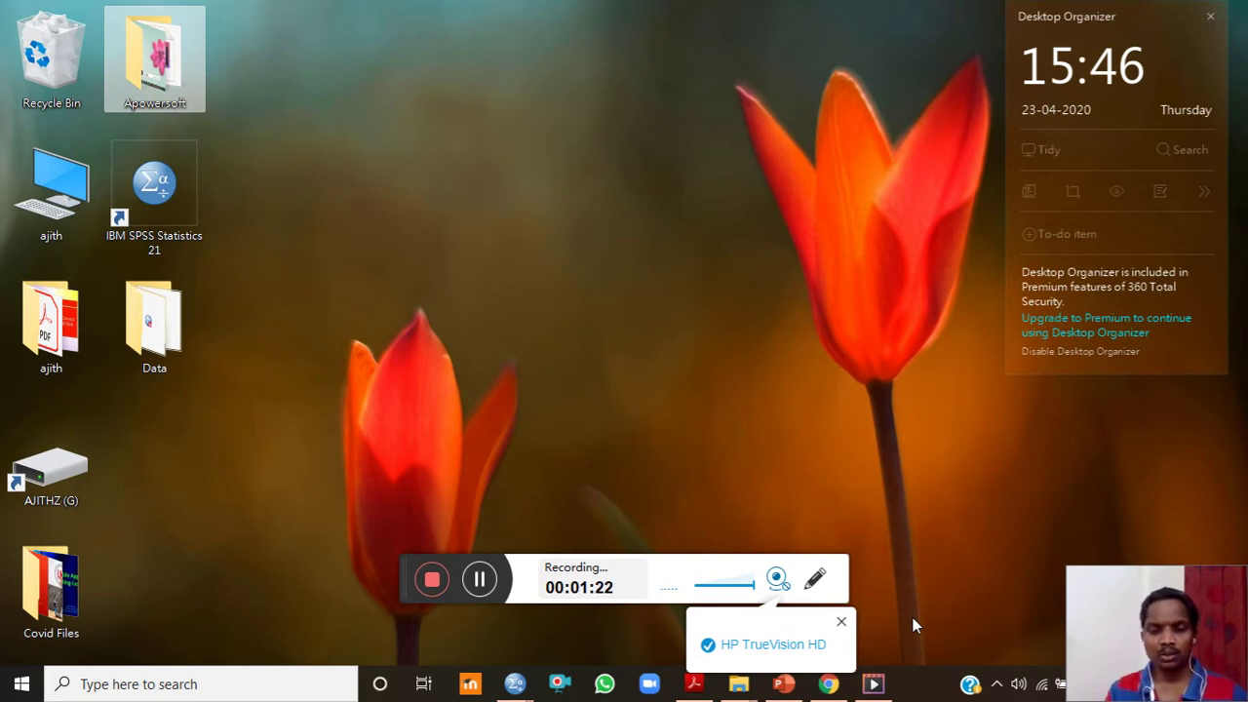
{"action": "left_click", "coordinate": [841, 621]}
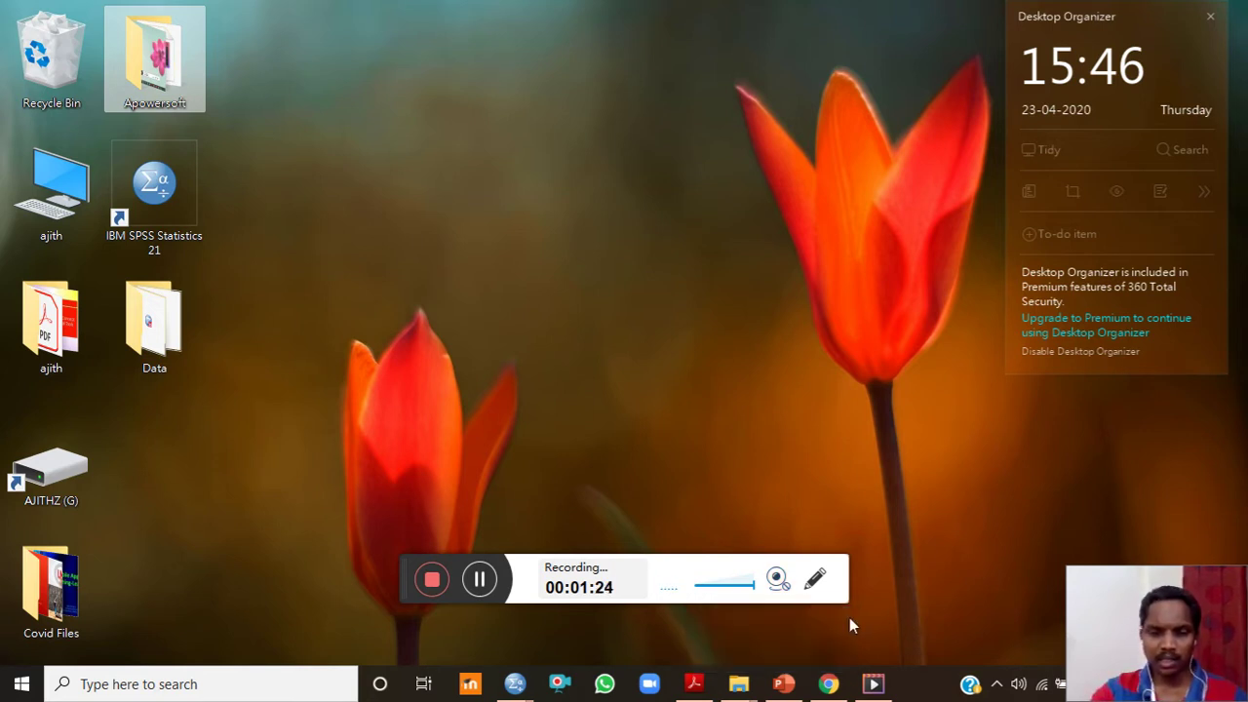
{"action": "left_click_drag", "start_coordinate": [409, 565], "coordinate": [414, 610]}
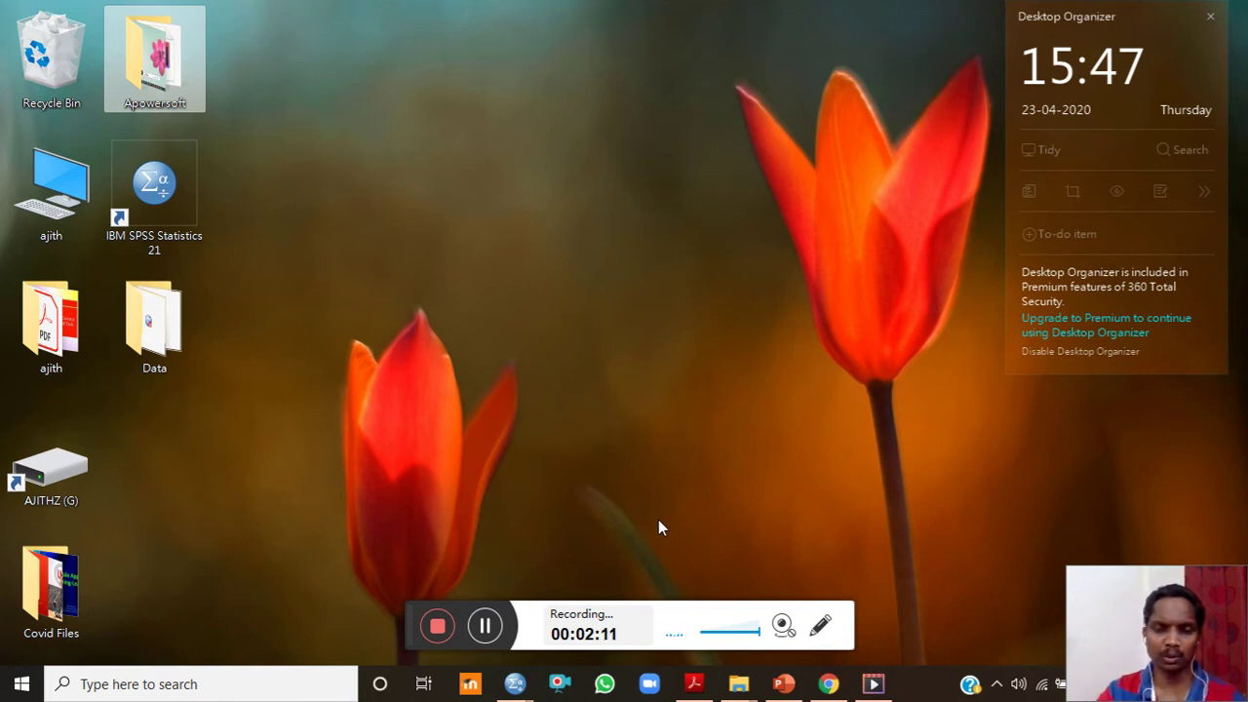
Switch to the Experimental.sav dataset in SPSS Statistics and check the value labels defined for the Group variable.
{"action": "left_click", "coordinate": [515, 683]}
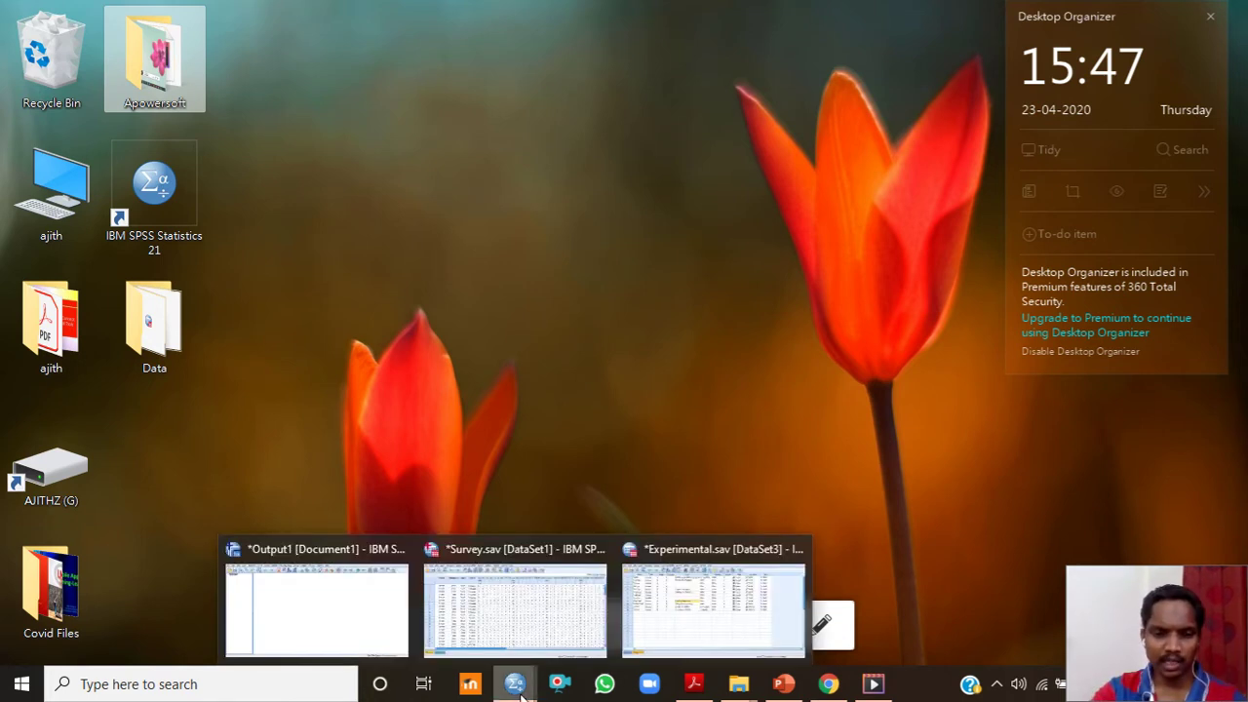
{"action": "left_click", "coordinate": [682, 616]}
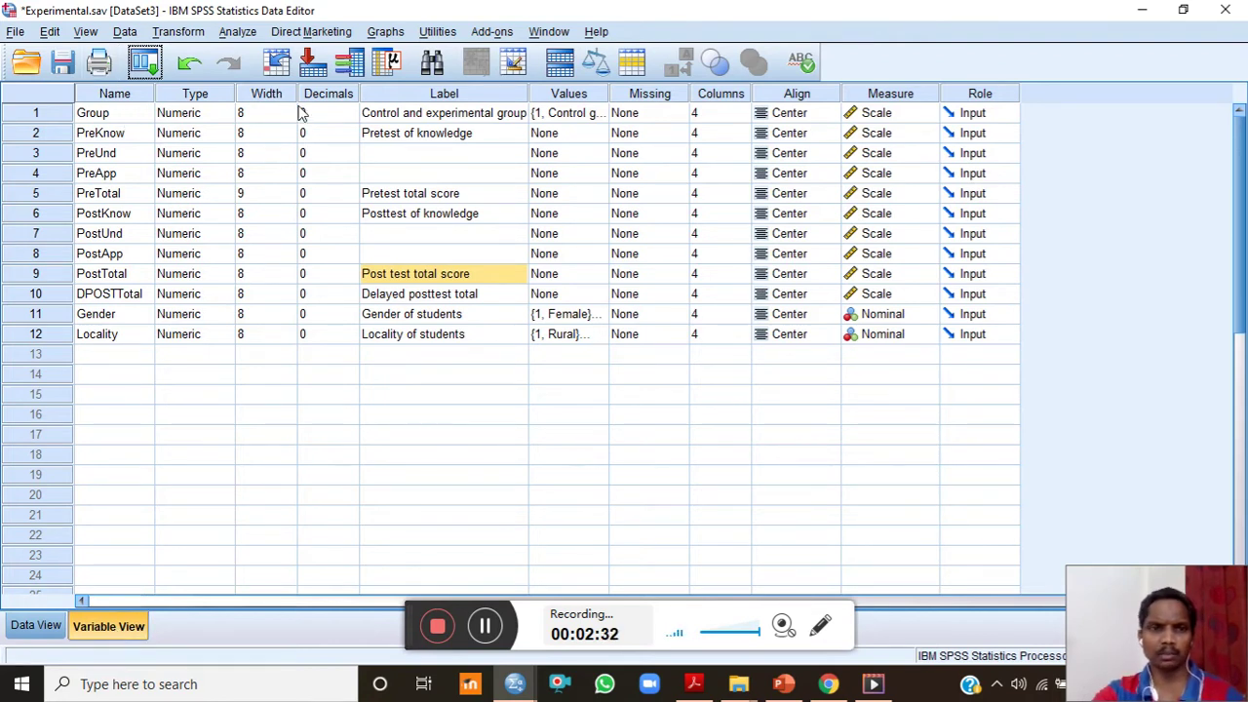
{"action": "left_click", "coordinate": [594, 117]}
{"action": "left_click", "coordinate": [598, 116]}
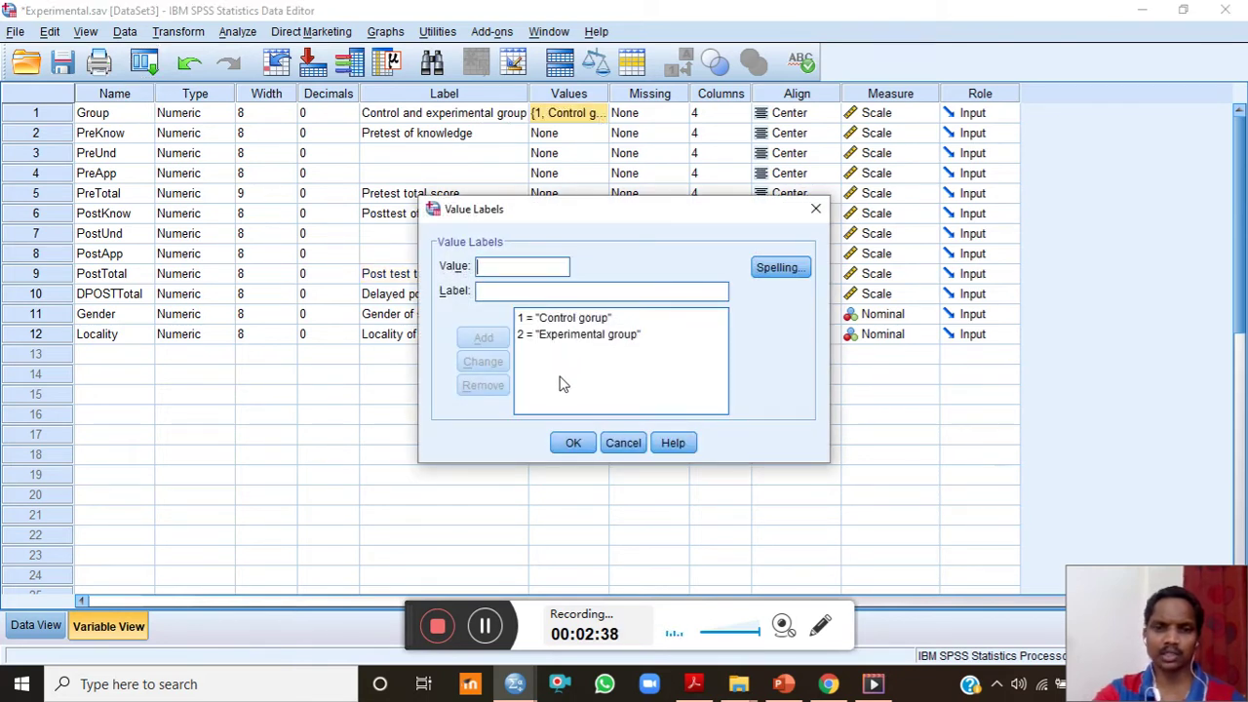
{"action": "left_click", "coordinate": [621, 443]}
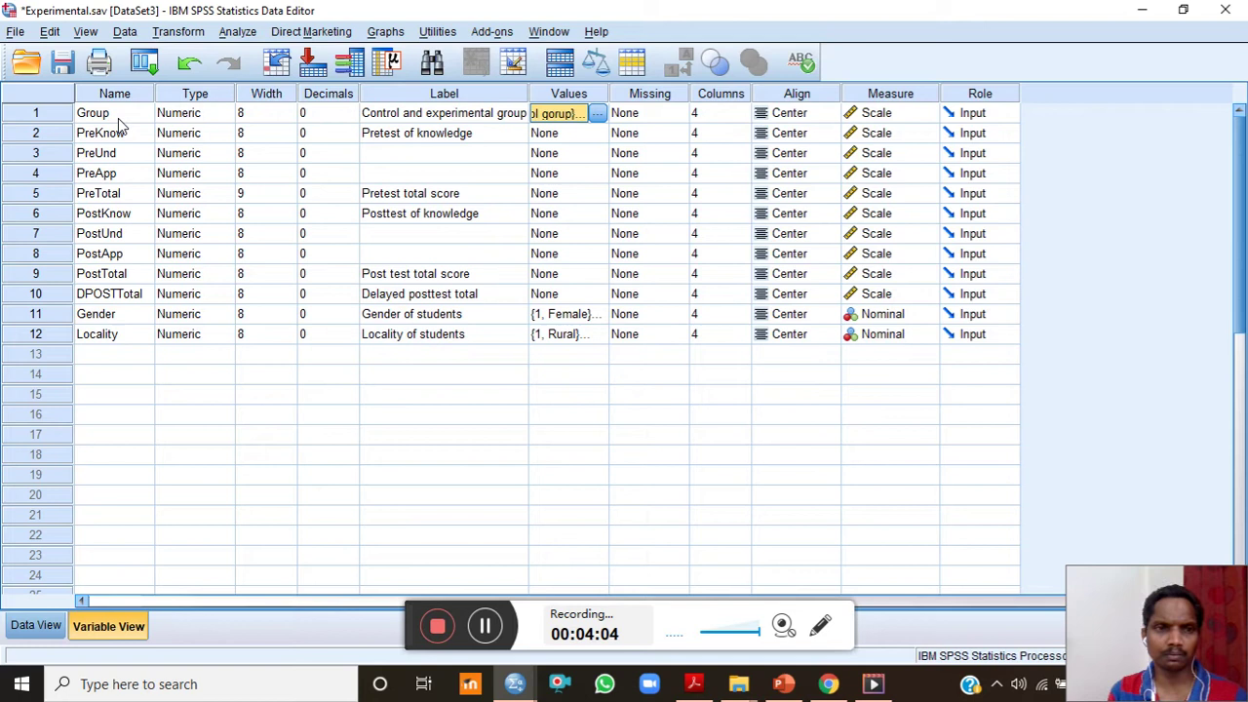
Show the case values of the Experimental.sav dataset and look through the rows of both groups.
{"action": "left_click", "coordinate": [36, 624]}
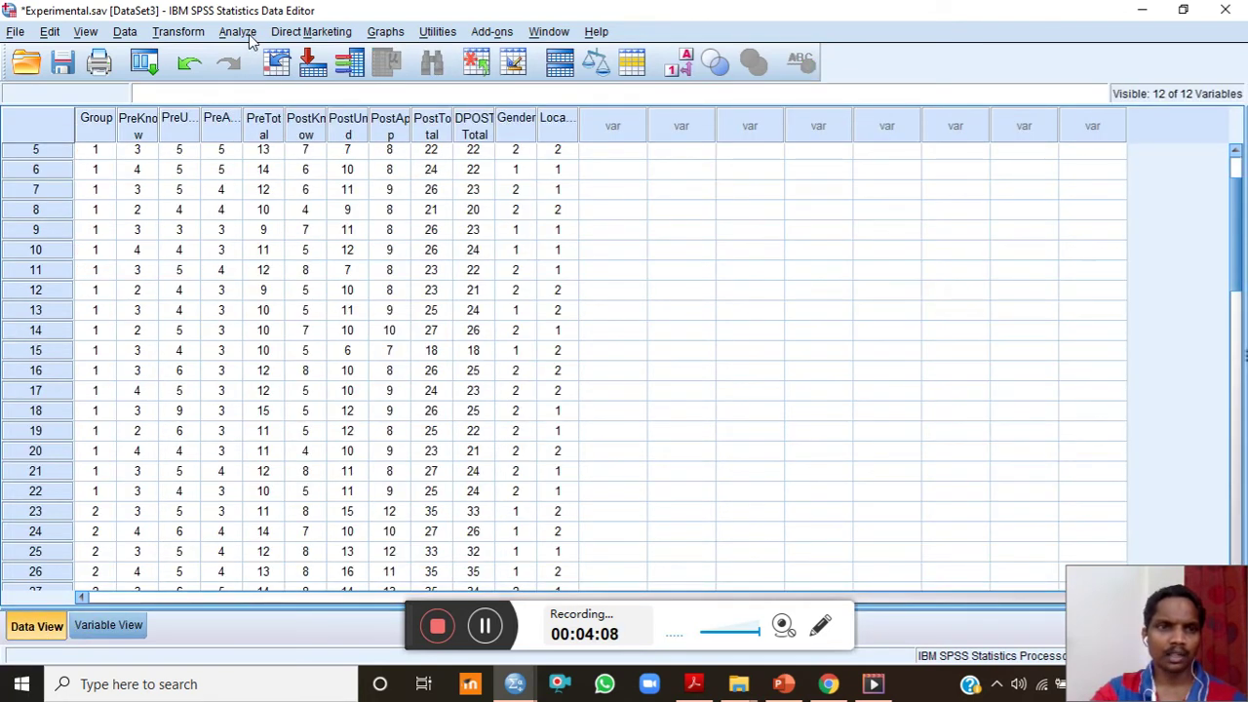
{"action": "left_click_drag", "start_coordinate": [1234, 201], "coordinate": [1234, 341]}
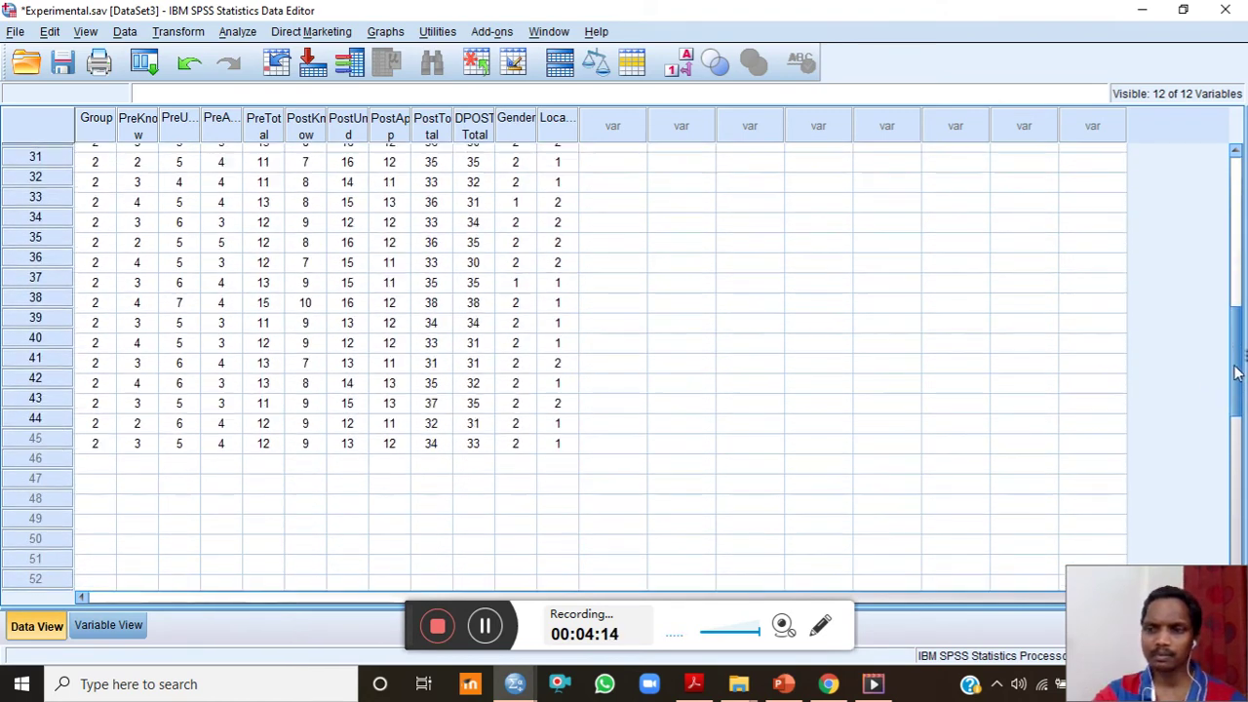
{"action": "left_click_drag", "start_coordinate": [1236, 379], "coordinate": [1234, 156]}
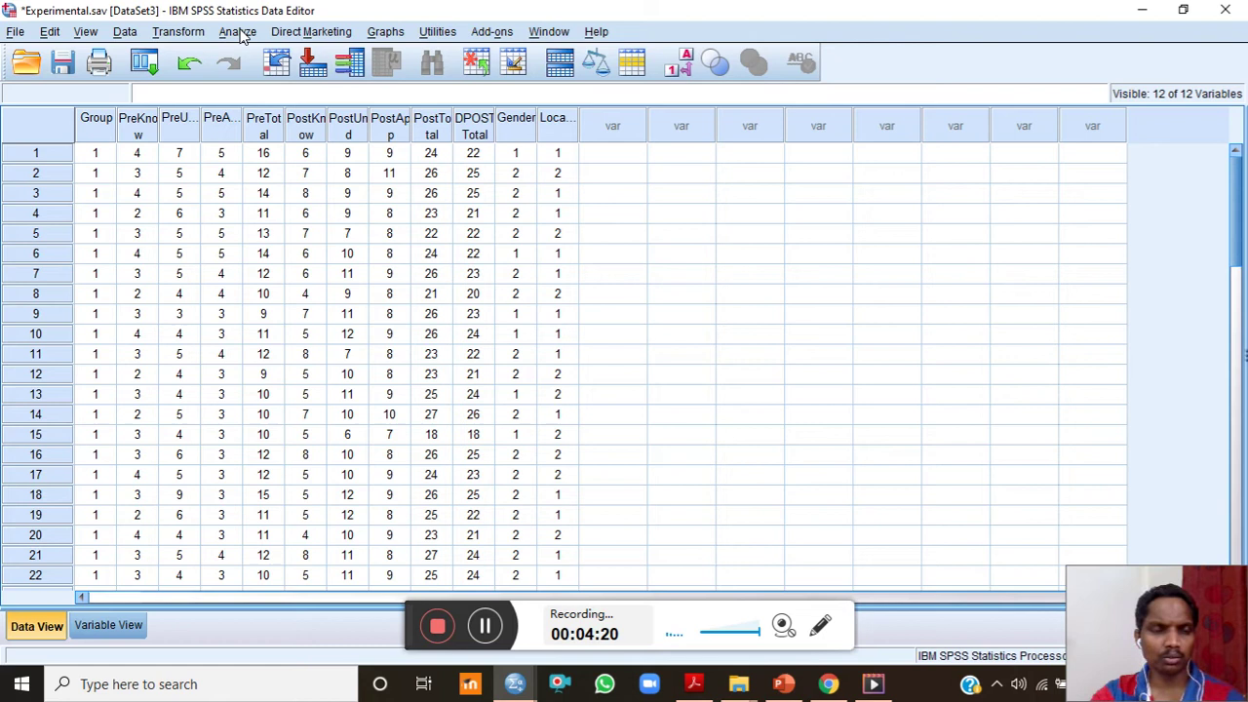
Set up an Independent-Samples T Test with Pretest total score as the test variable.
{"action": "left_click", "coordinate": [239, 32]}
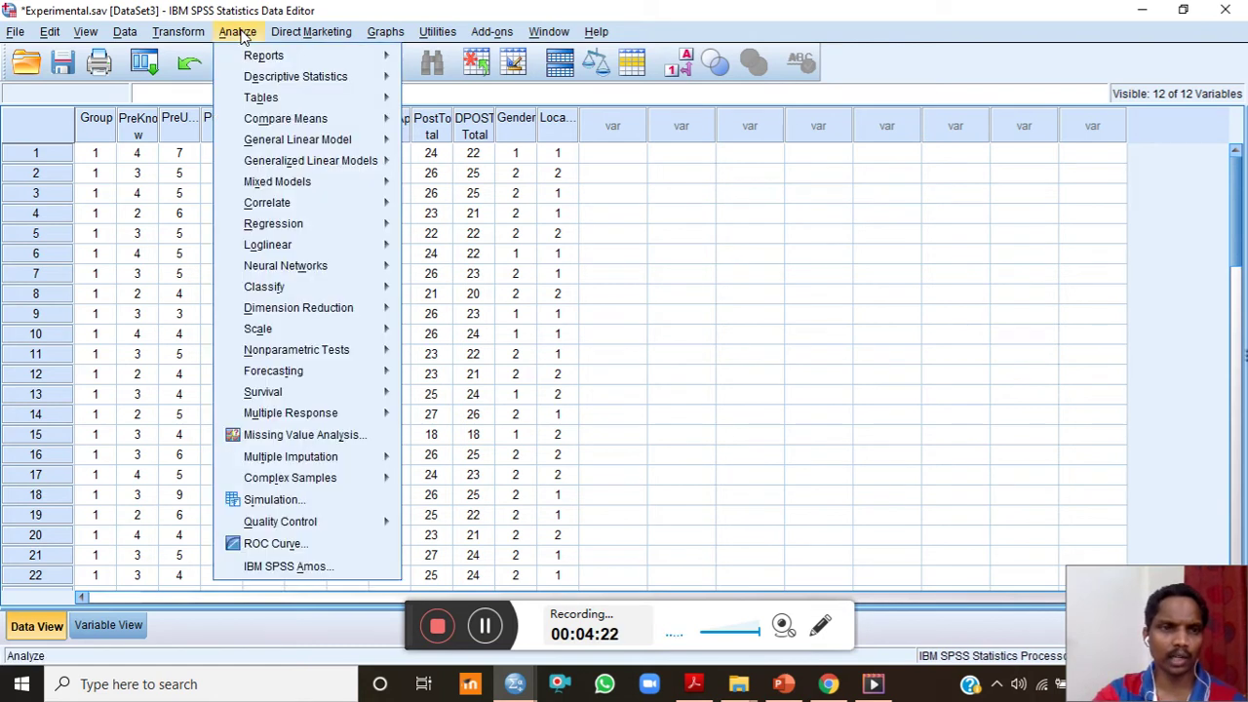
{"action": "mouse_move", "coordinate": [253, 57]}
{"action": "mouse_move", "coordinate": [280, 122]}
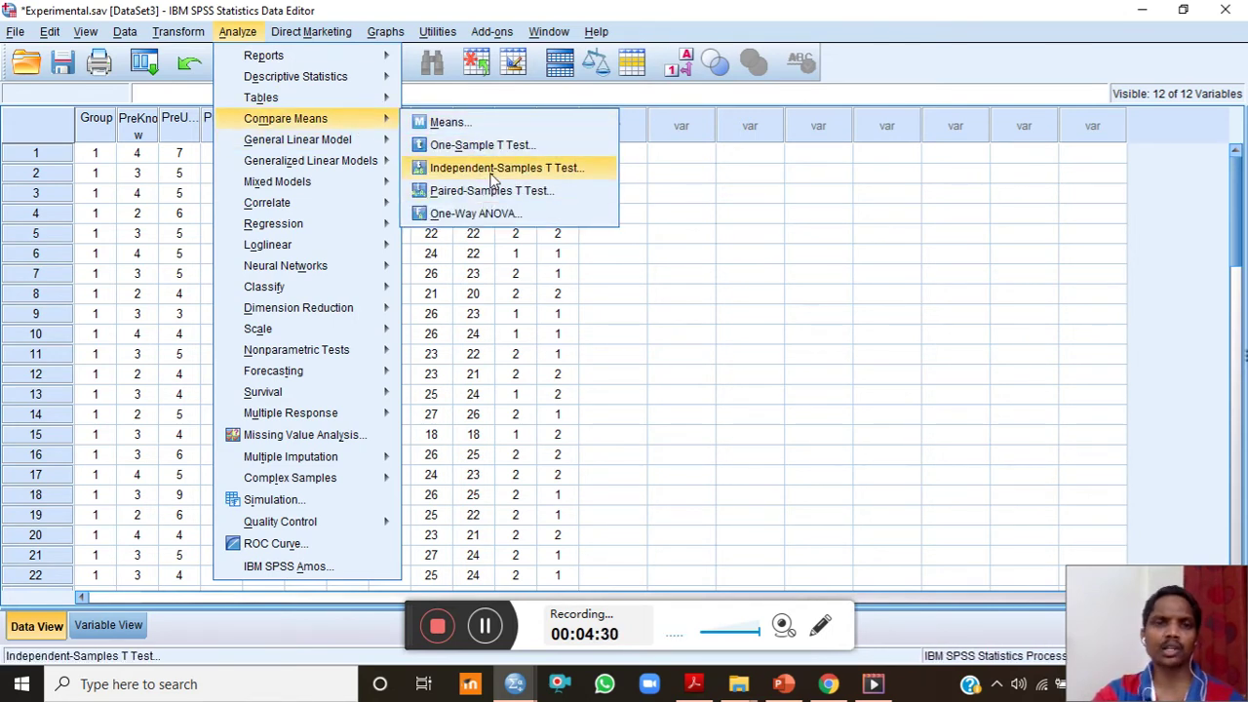
{"action": "left_click", "coordinate": [494, 176]}
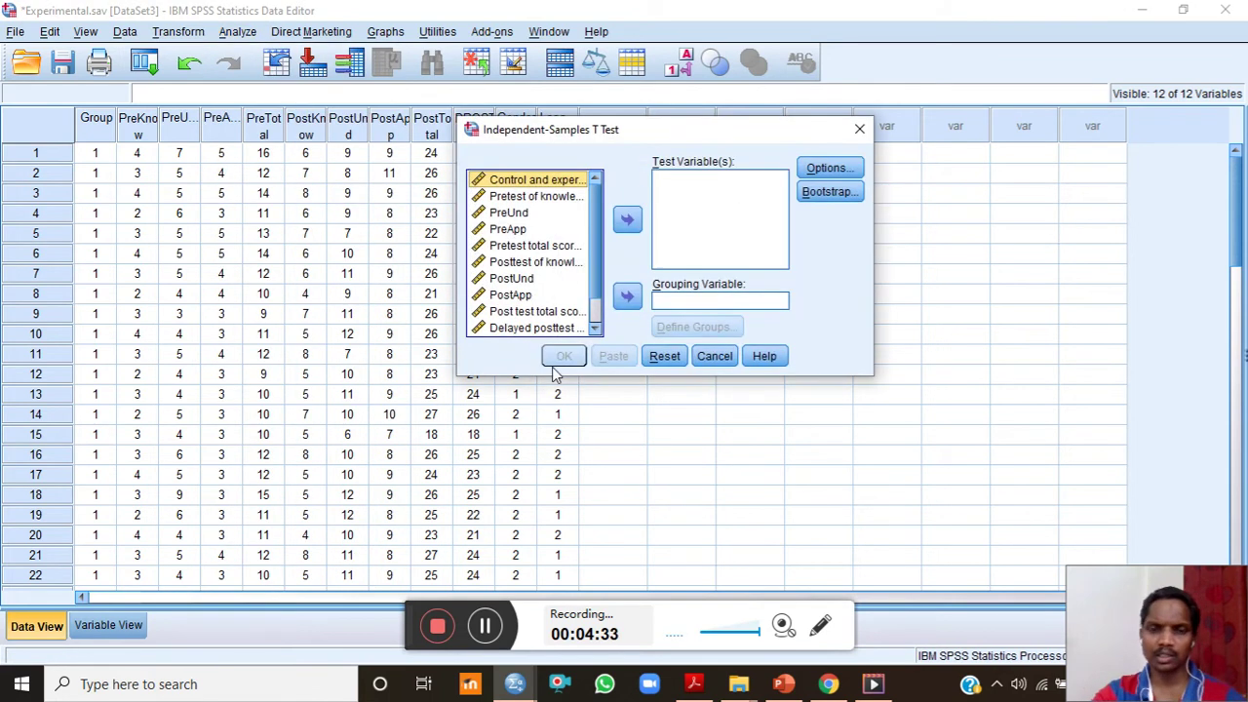
{"action": "scroll", "coordinate": [594, 202], "scroll_direction": "down", "scroll_amount": 1}
{"action": "scroll", "coordinate": [589, 201], "scroll_direction": "up", "scroll_amount": 1}
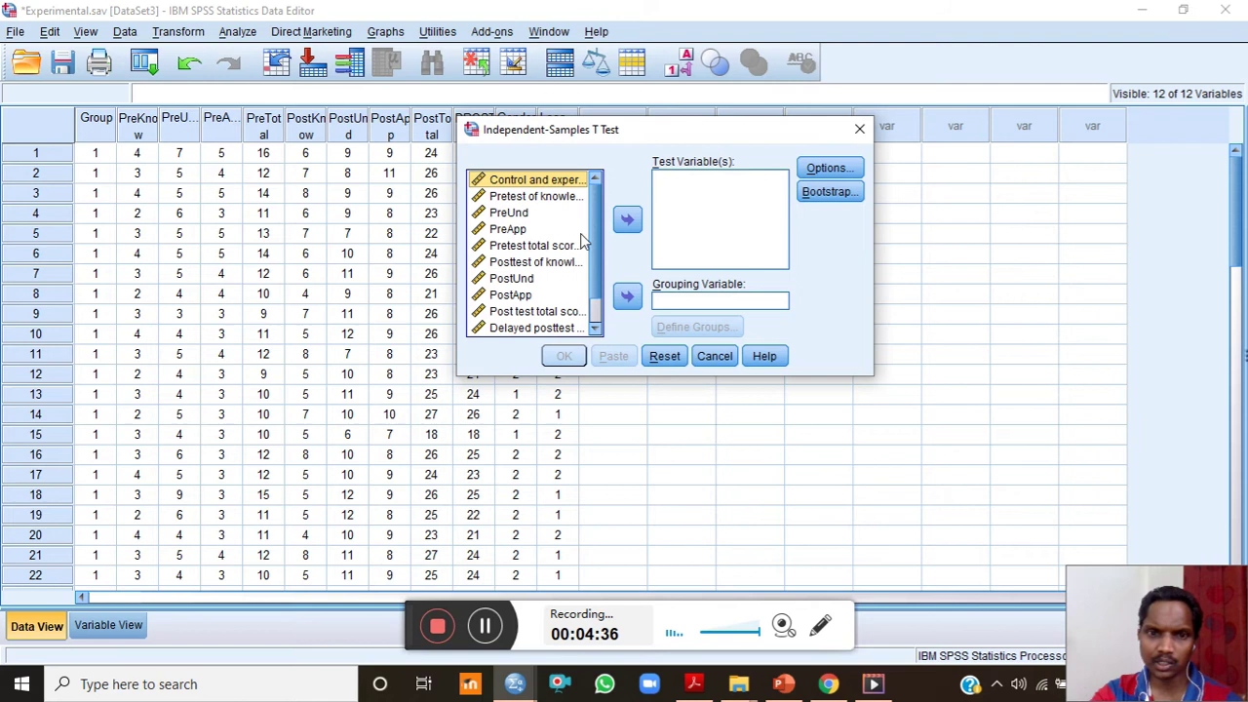
{"action": "left_click", "coordinate": [526, 247]}
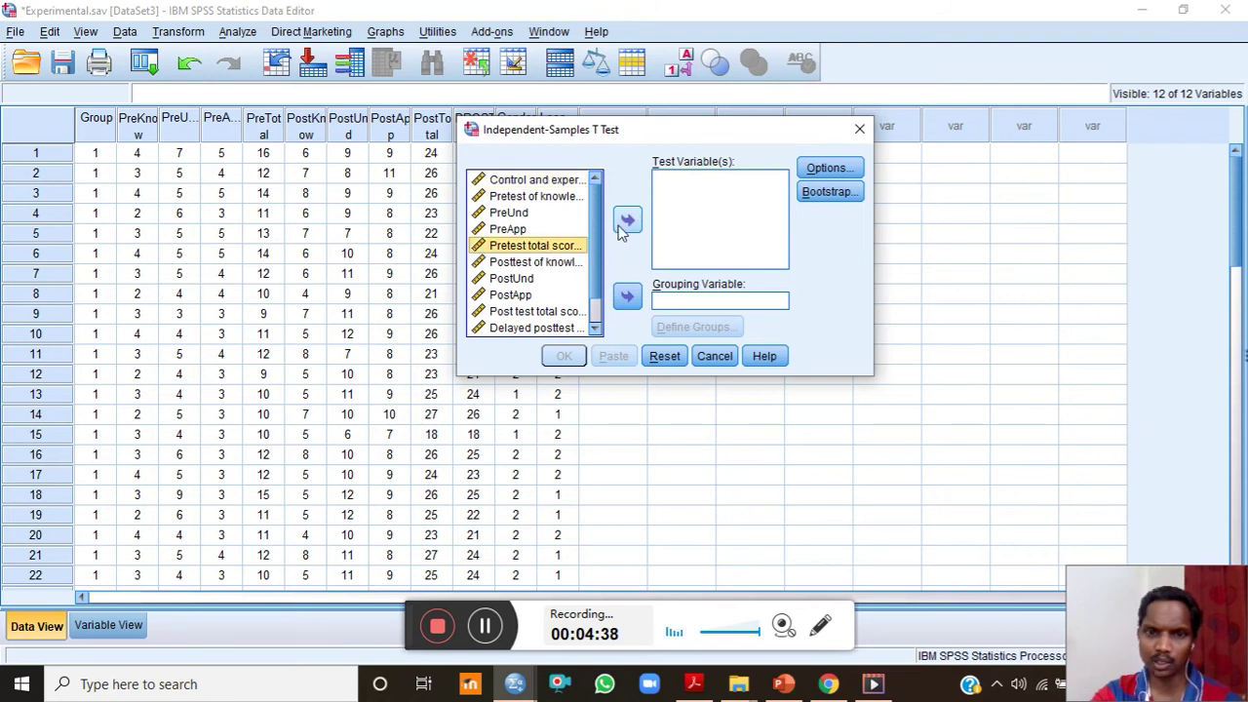
{"action": "left_click", "coordinate": [627, 222]}
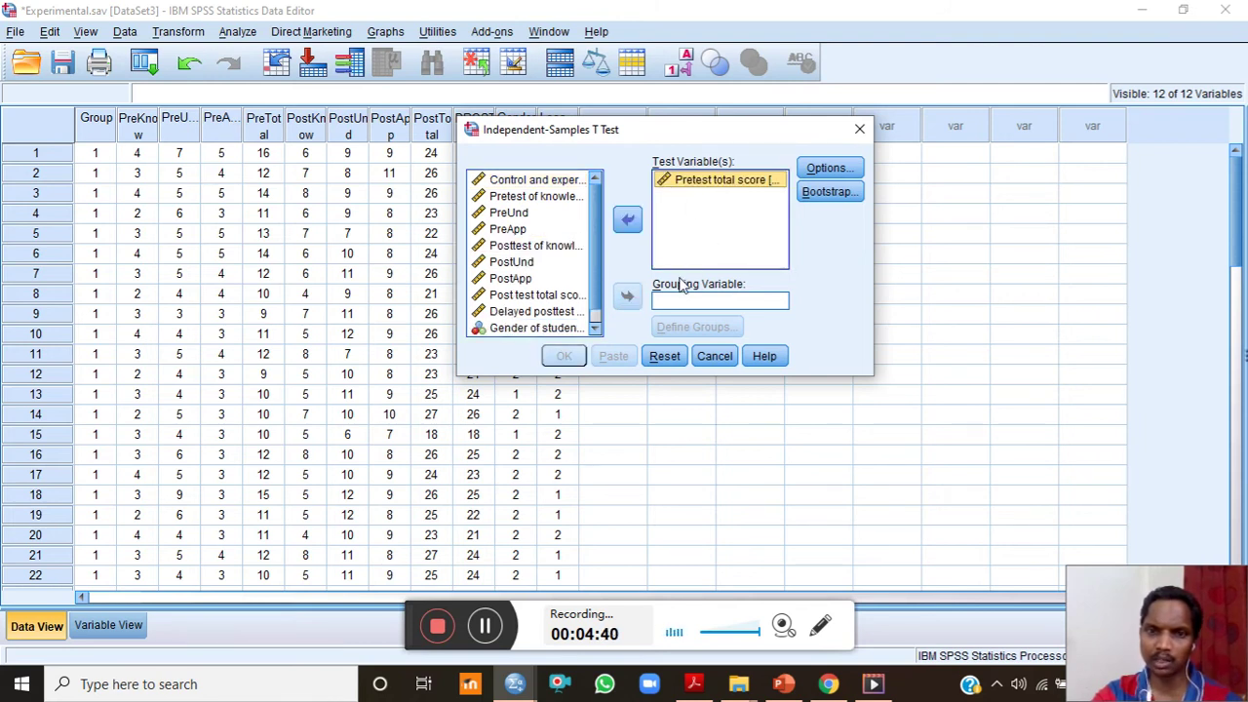
Use the control and experimental Group variable as the grouping variable, defining Group 1 as 1 and Group 2 as 2.
{"action": "left_click", "coordinate": [541, 181]}
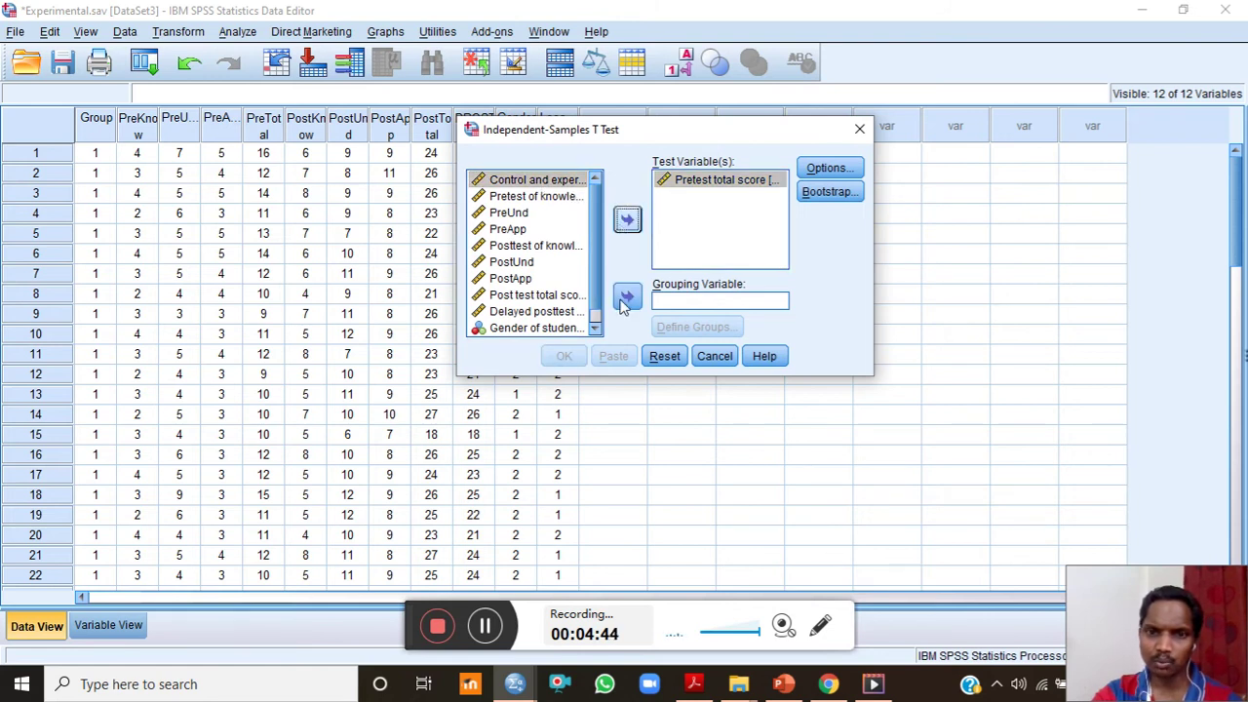
{"action": "left_click", "coordinate": [627, 297]}
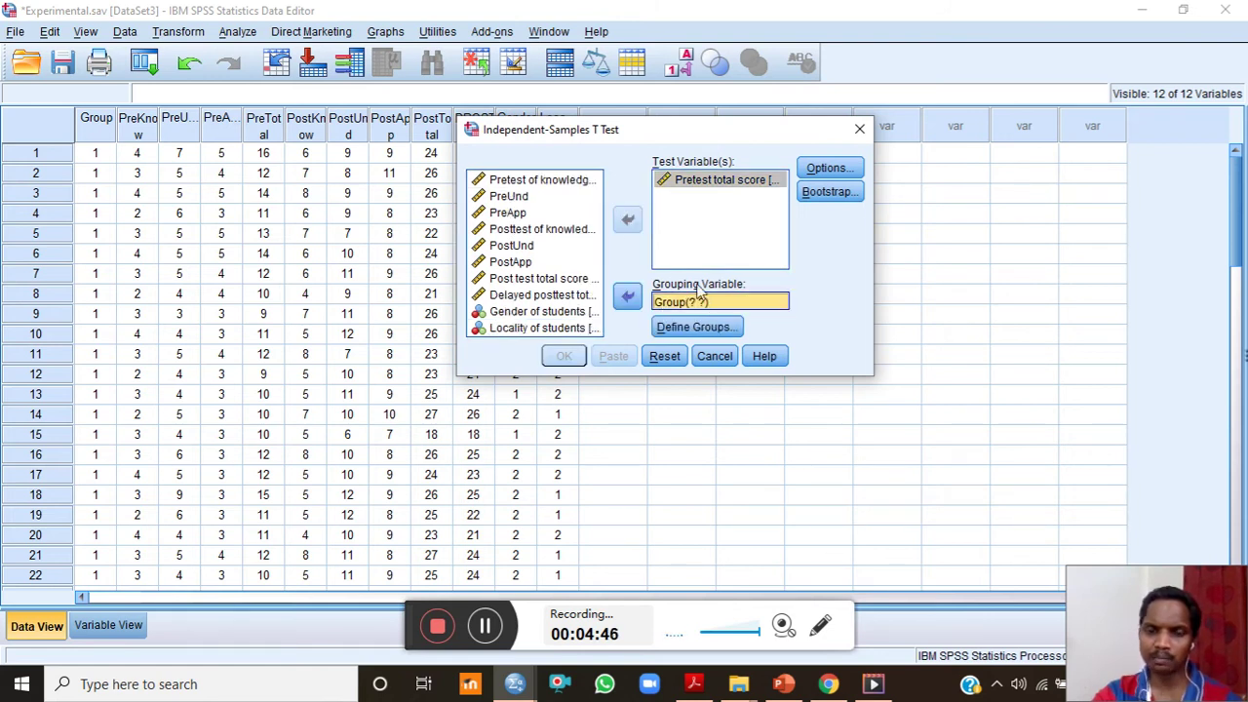
{"action": "left_click", "coordinate": [722, 330]}
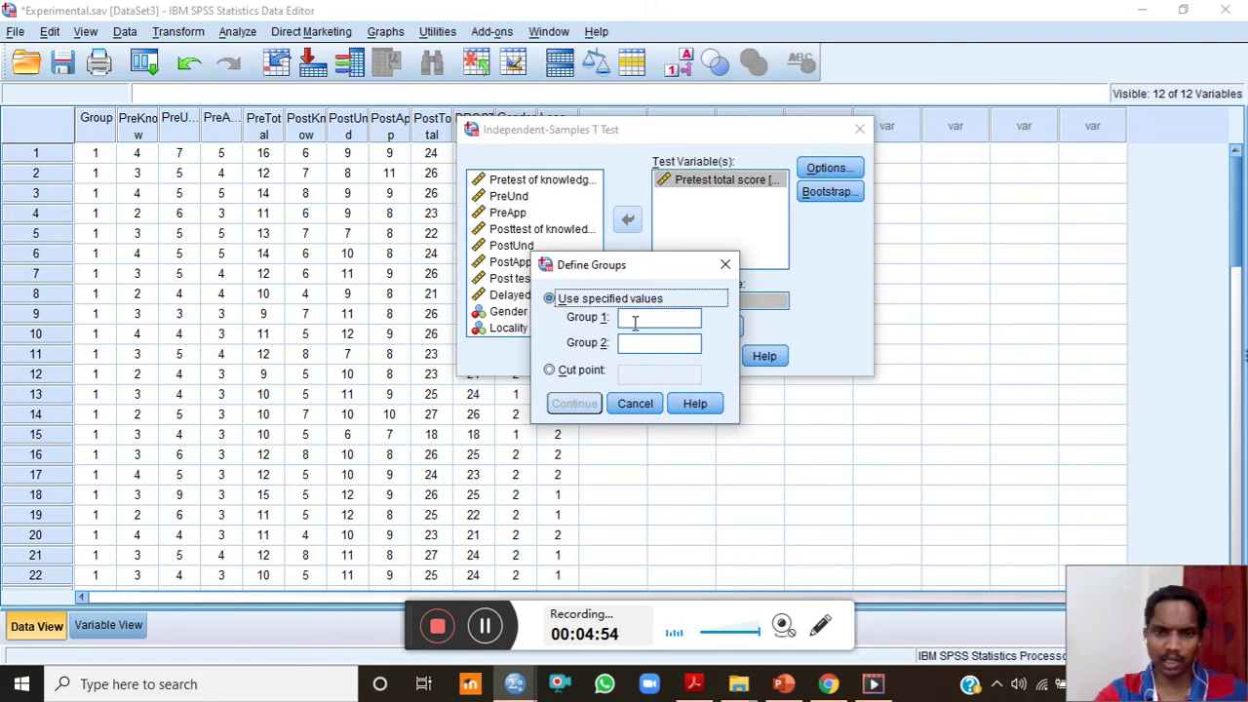
{"action": "left_click", "coordinate": [635, 319]}
{"action": "type", "text": "1"}
{"action": "left_click", "coordinate": [638, 343]}
{"action": "type", "text": "2"}
{"action": "left_click", "coordinate": [560, 404]}
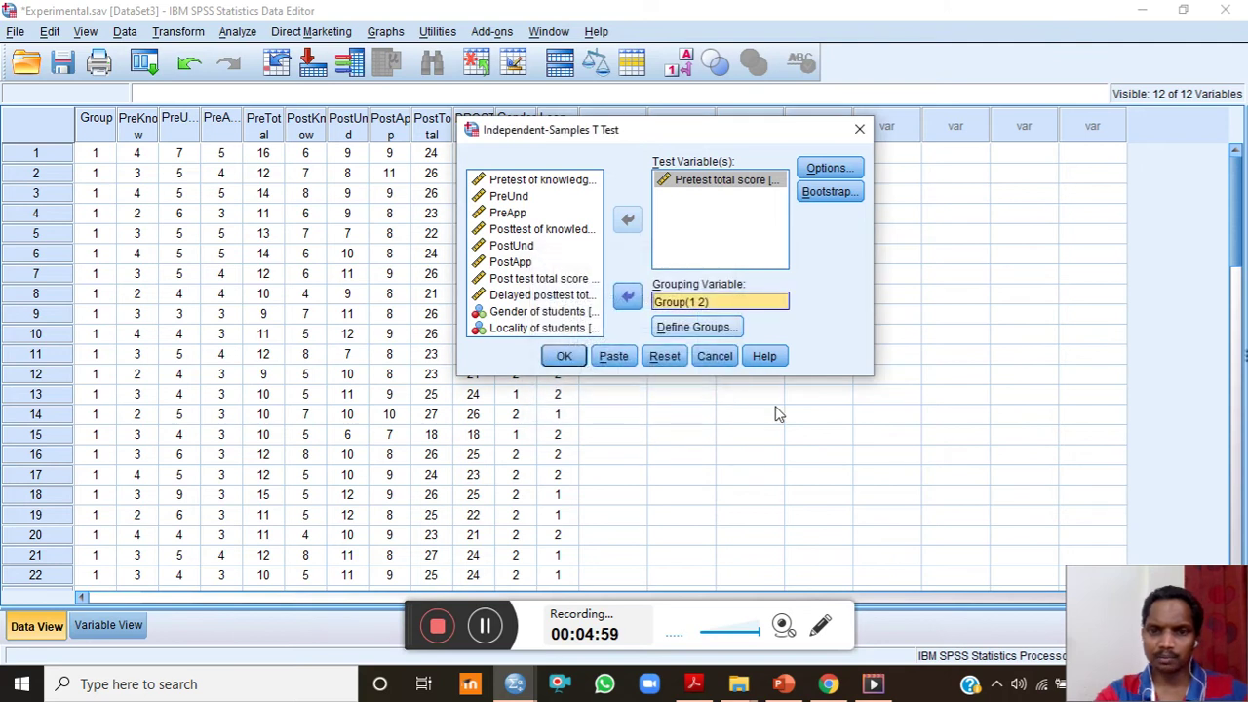
Run the t test with its default options kept and bring up the results in the Output1 document.
{"action": "left_click", "coordinate": [828, 170]}
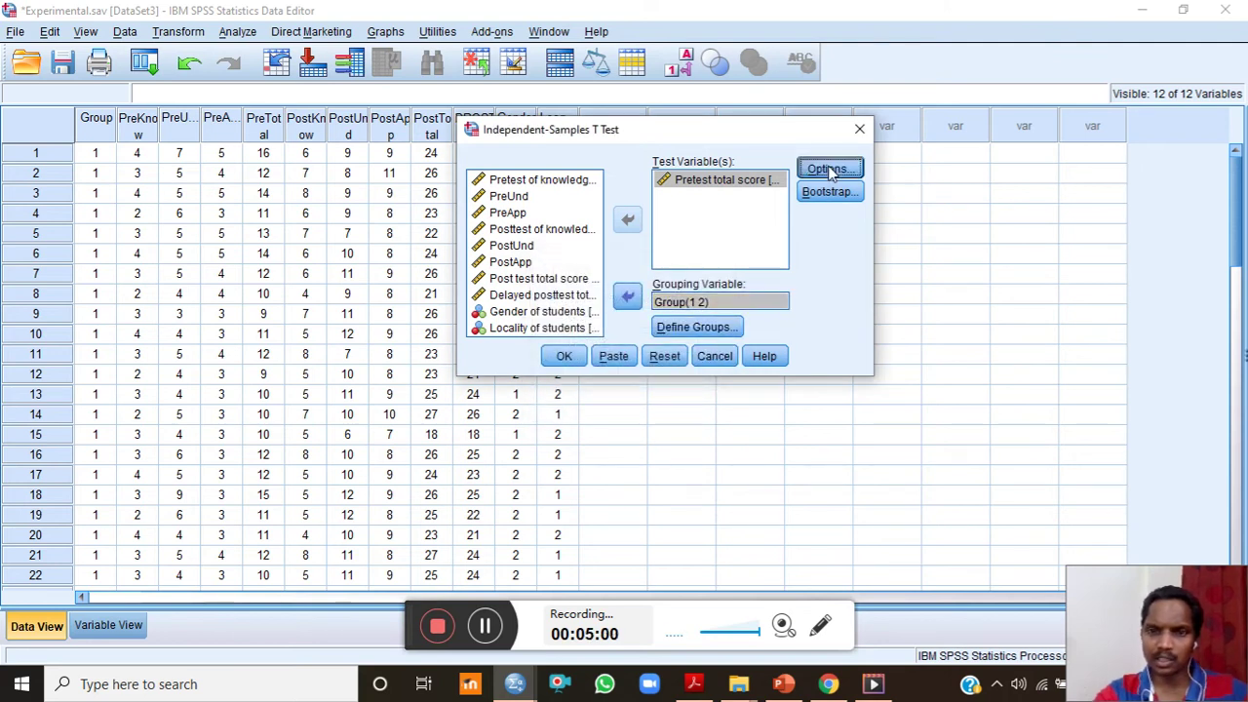
{"action": "left_click", "coordinate": [593, 408]}
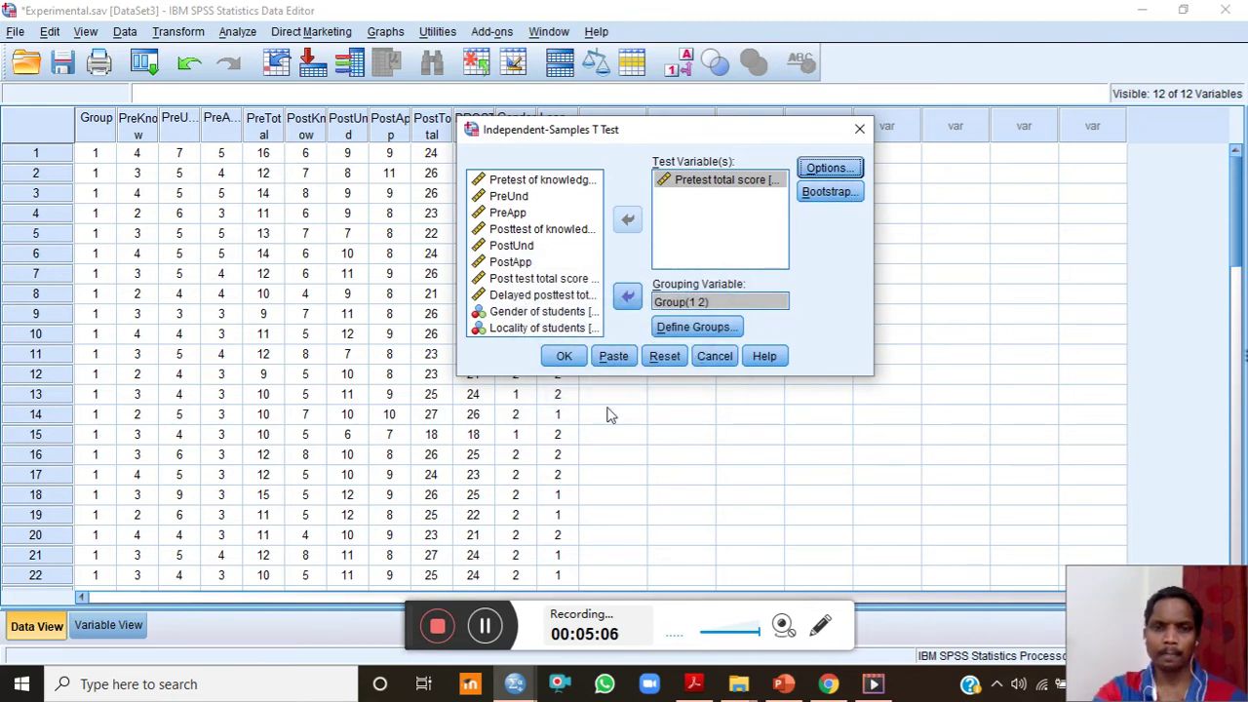
{"action": "left_click", "coordinate": [564, 357]}
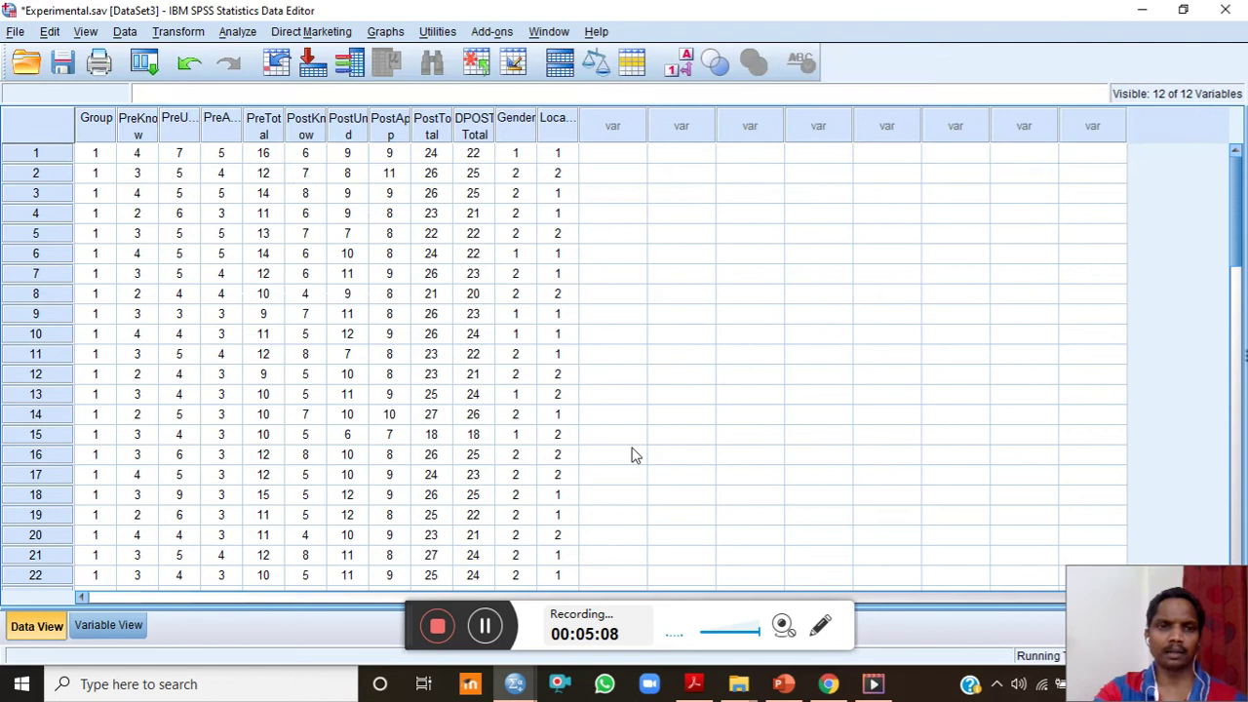
{"action": "left_click", "coordinate": [515, 687]}
{"action": "left_click", "coordinate": [342, 617]}
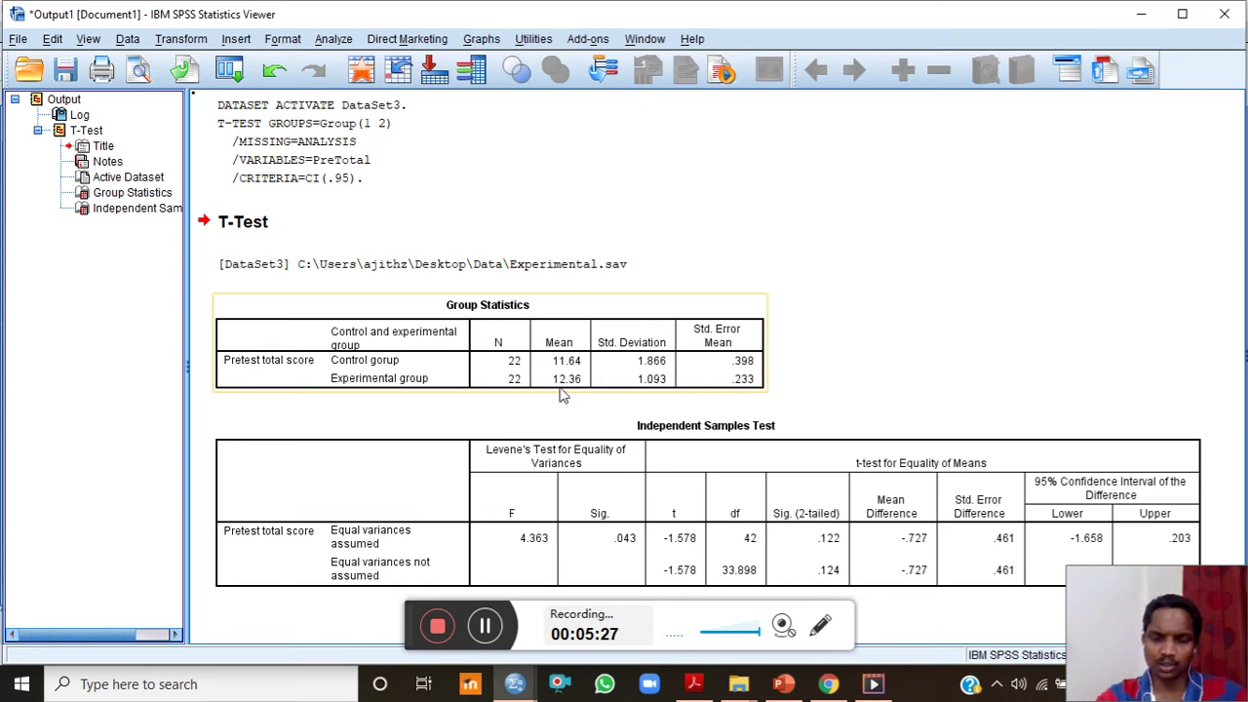
Circle the two group means in the Group Statistics table with a red ellipse annotation.
{"action": "left_click", "coordinate": [819, 627]}
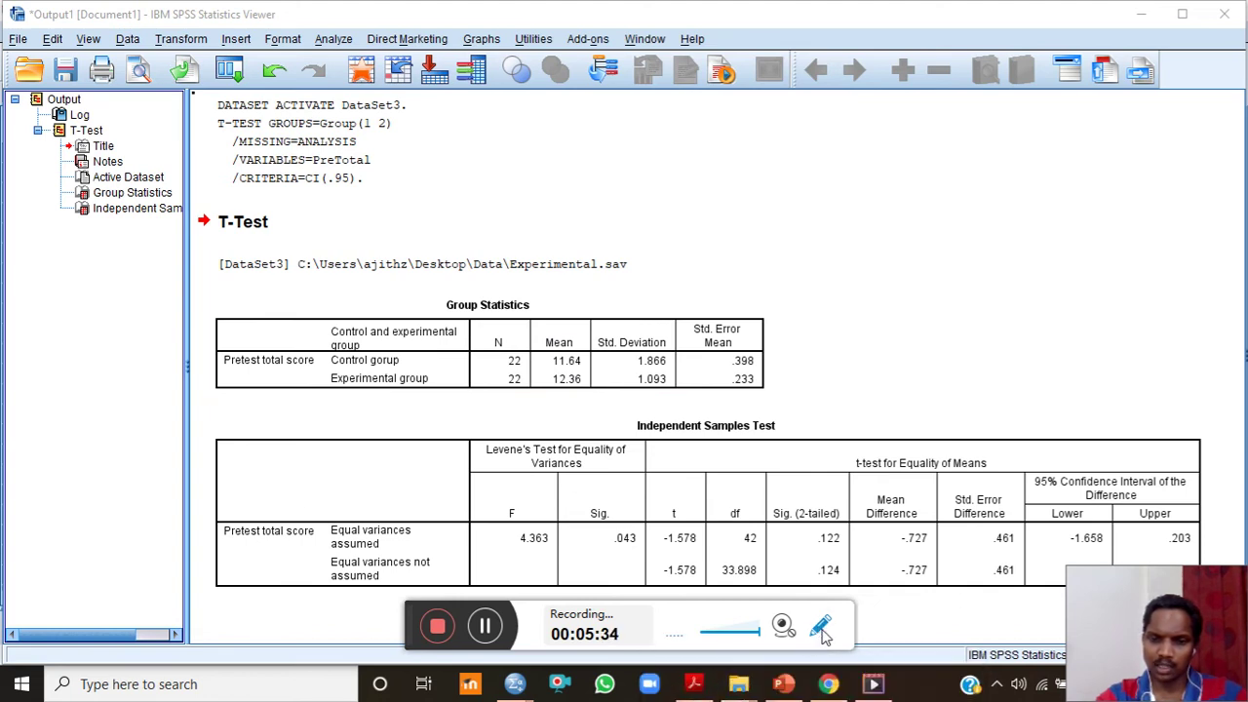
{"action": "left_click", "coordinate": [822, 629]}
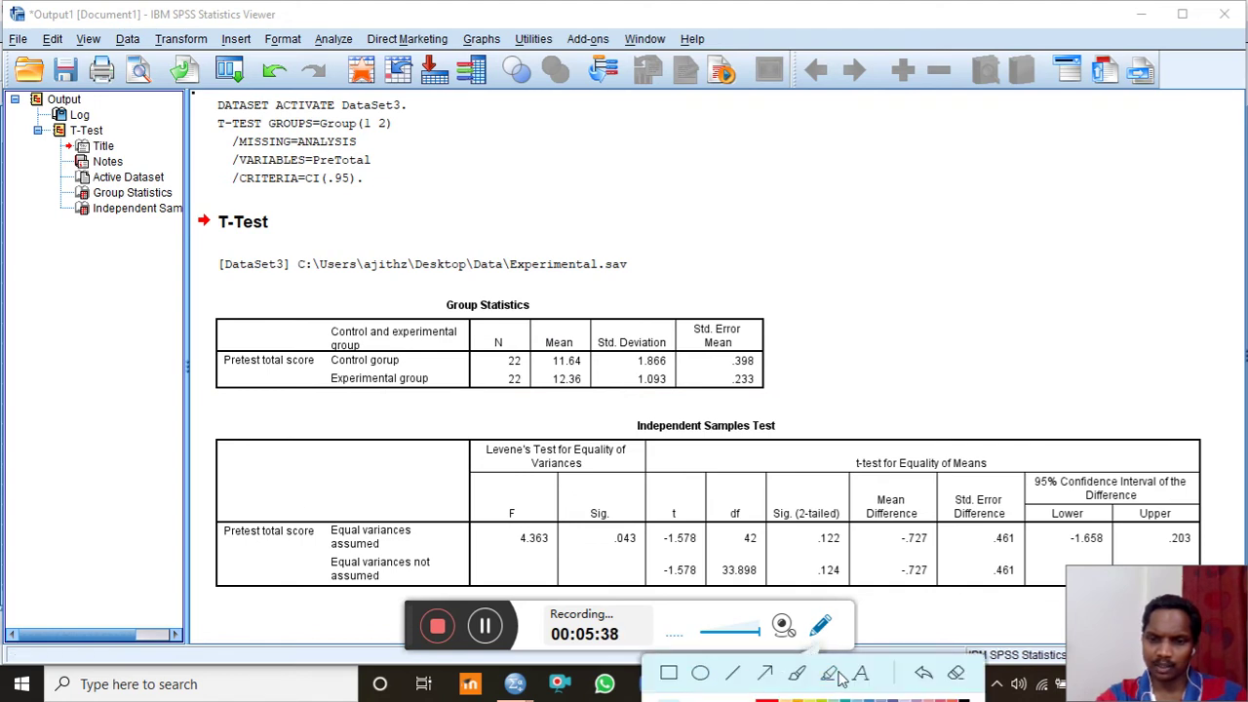
{"action": "left_click", "coordinate": [699, 672]}
{"action": "mouse_move", "coordinate": [535, 329]}
{"action": "left_mouse_down"}
{"action": "mouse_move", "coordinate": [537, 355]}
{"action": "mouse_move", "coordinate": [589, 415]}
{"action": "mouse_move", "coordinate": [597, 408]}
{"action": "left_mouse_up"}
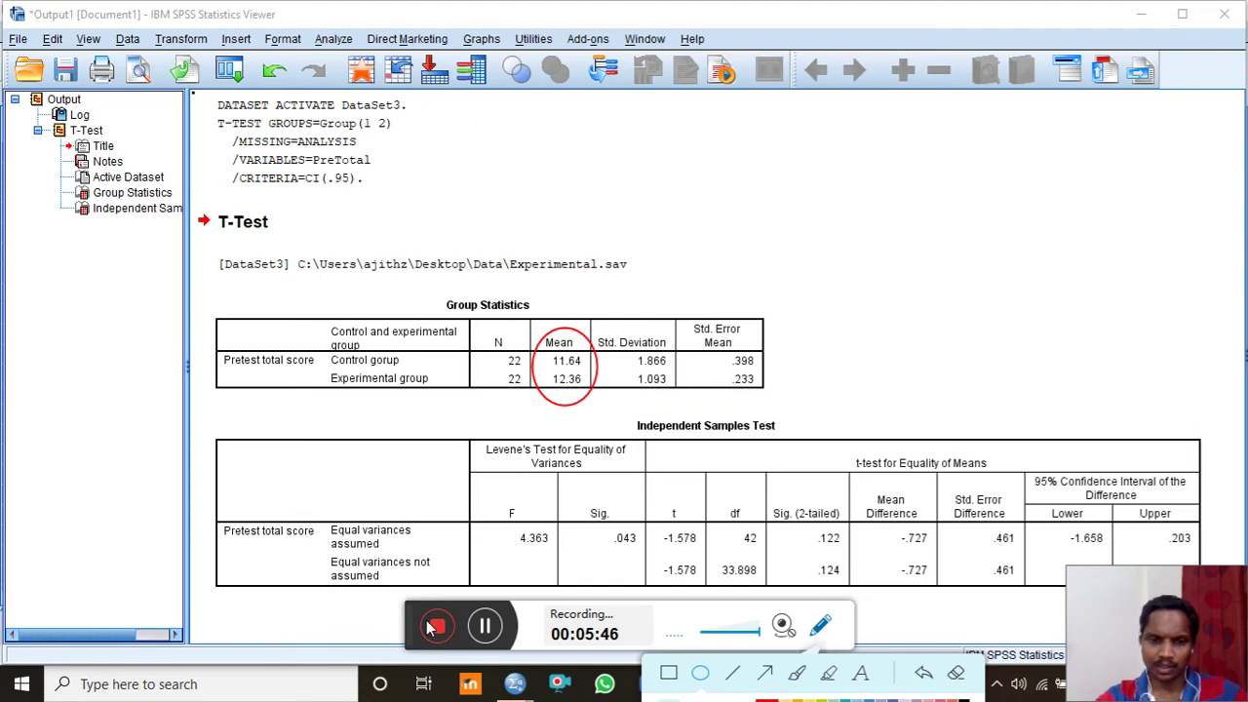
Circle the equal-variances-assumed t value in the Independent Samples Test table with the ellipse annotation tool.
{"action": "left_click_drag", "start_coordinate": [412, 606], "coordinate": [315, 624]}
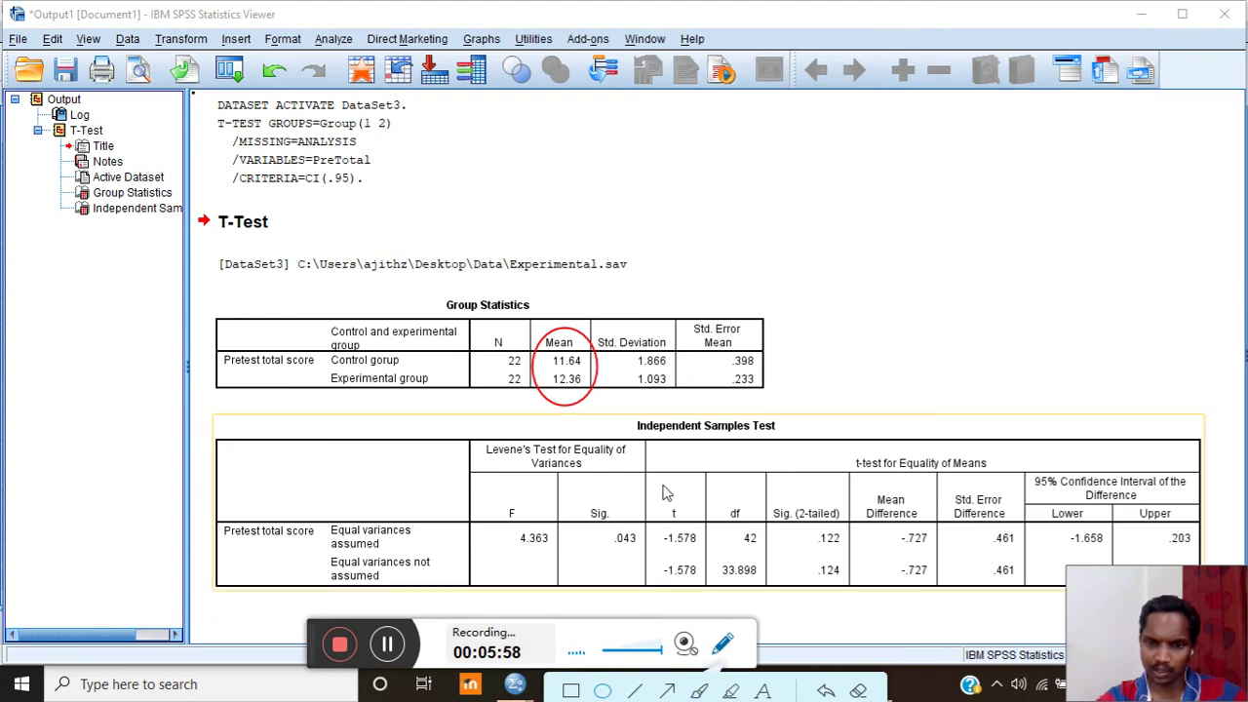
{"action": "left_click", "coordinate": [673, 542]}
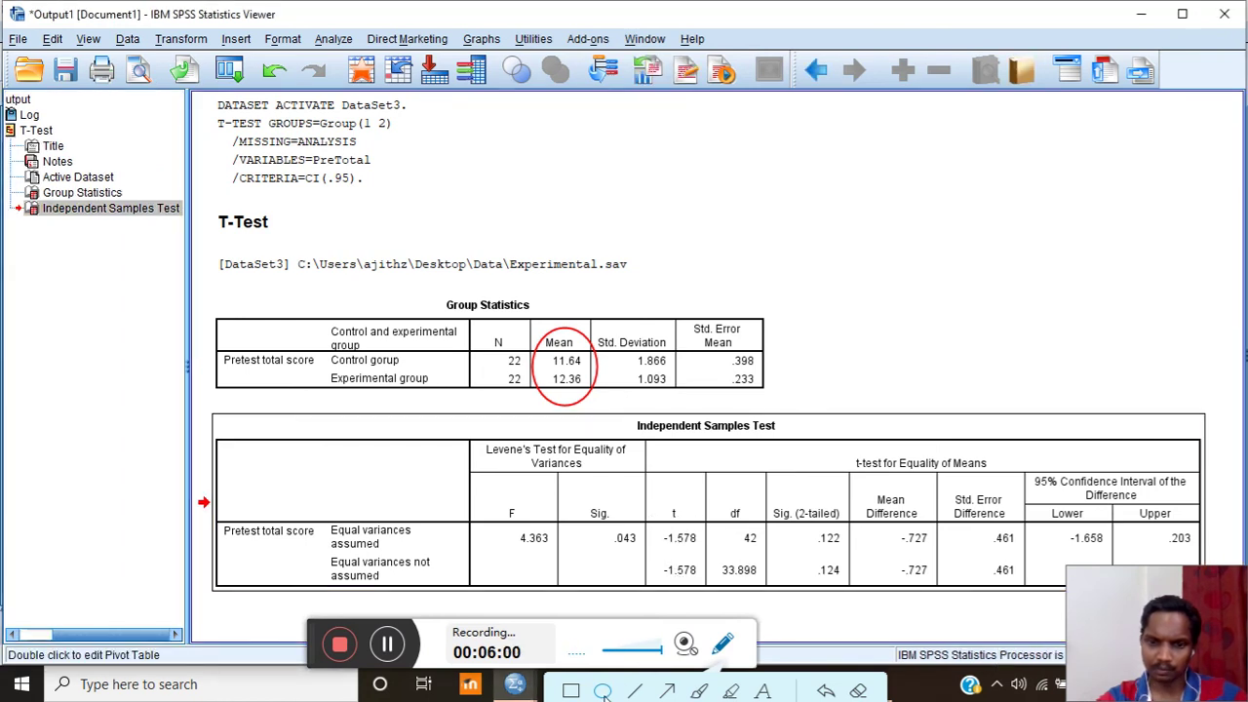
{"action": "left_click", "coordinate": [721, 647]}
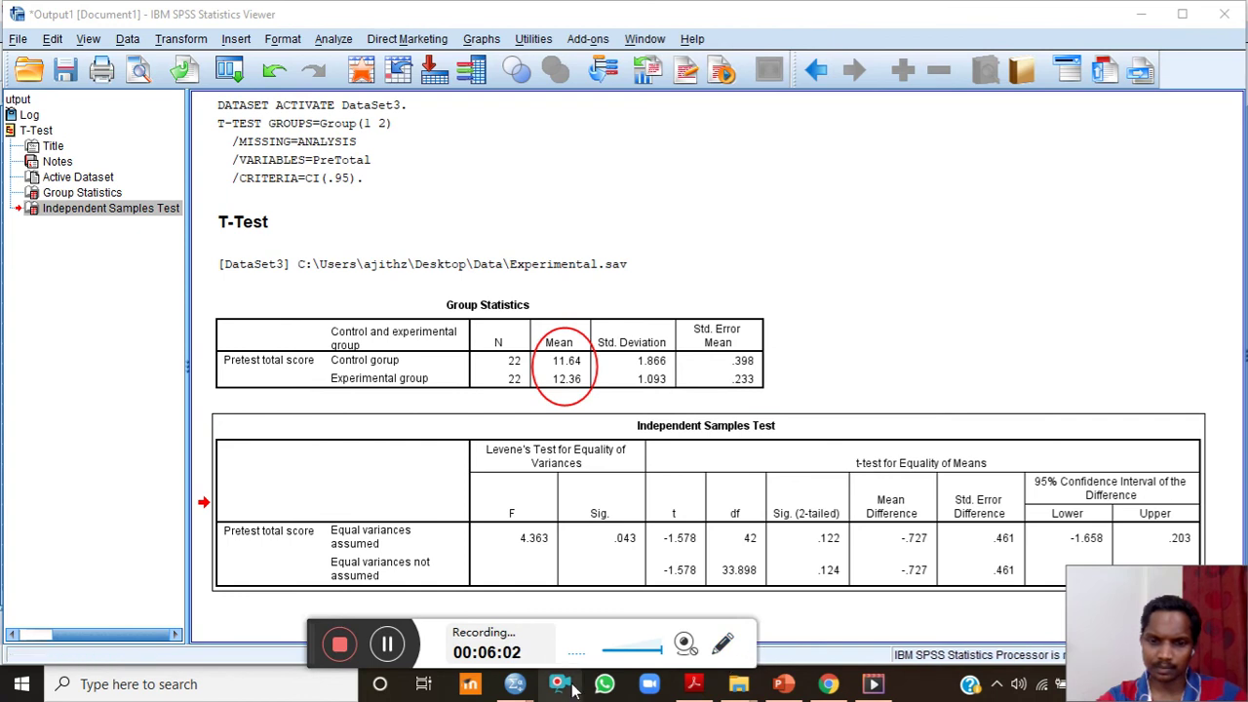
{"action": "left_click", "coordinate": [723, 646]}
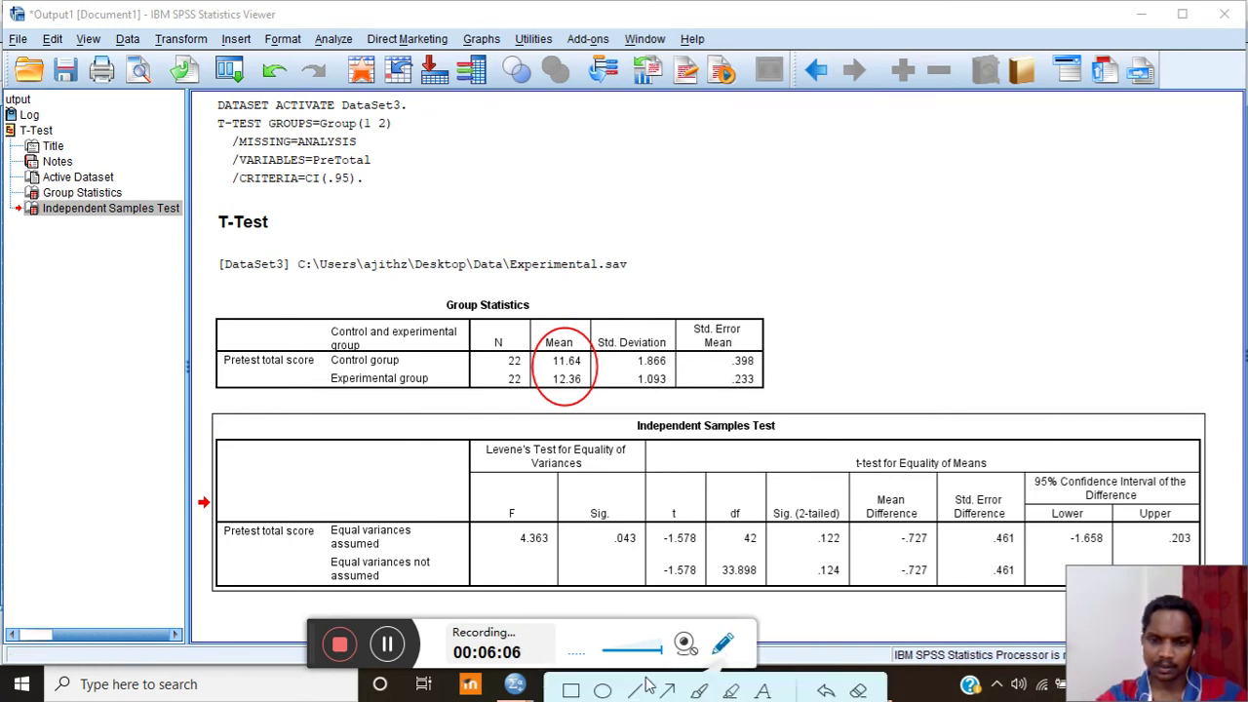
{"action": "left_click", "coordinate": [666, 538]}
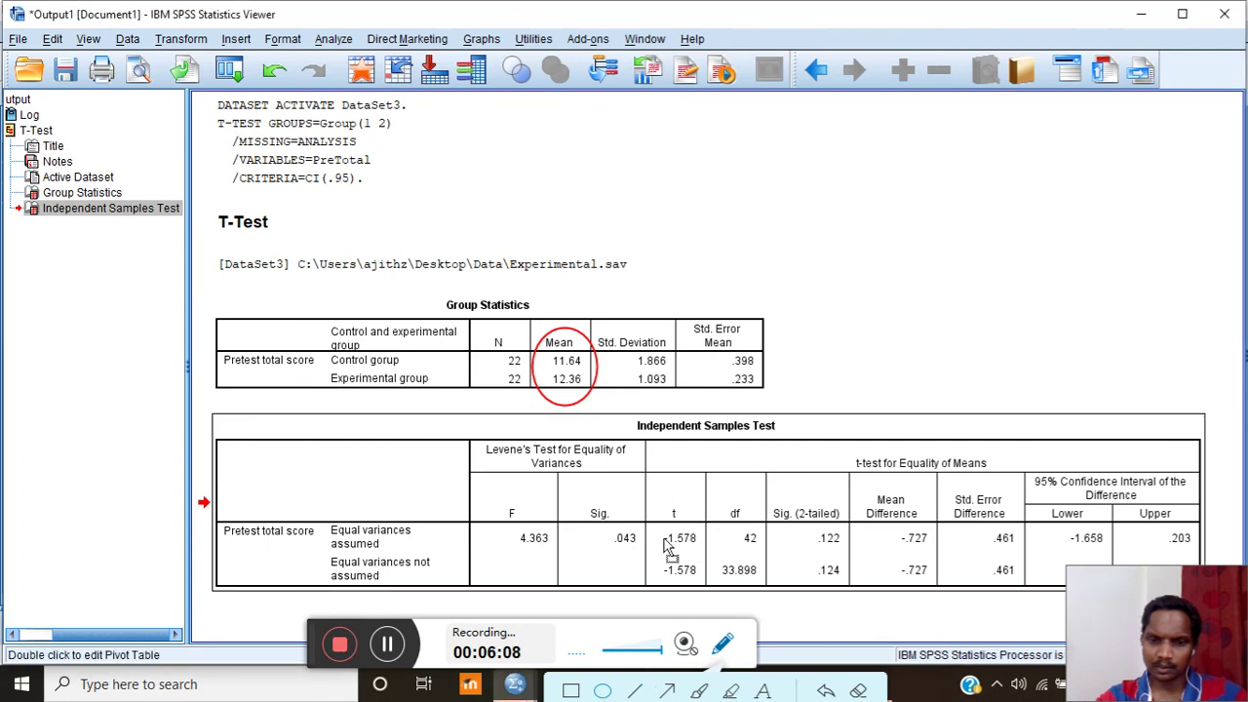